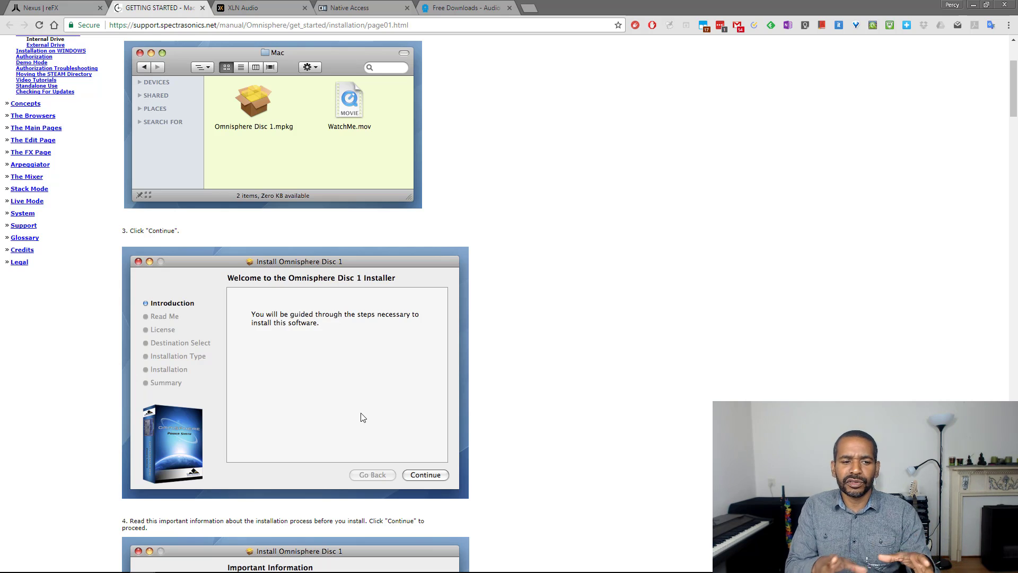
Step: Read through the Omnisphere Mac installation guide, from the Disc 1 installer's welcome page to the start of the Disc 2 instructions
scroll(362, 417, "down", 1)
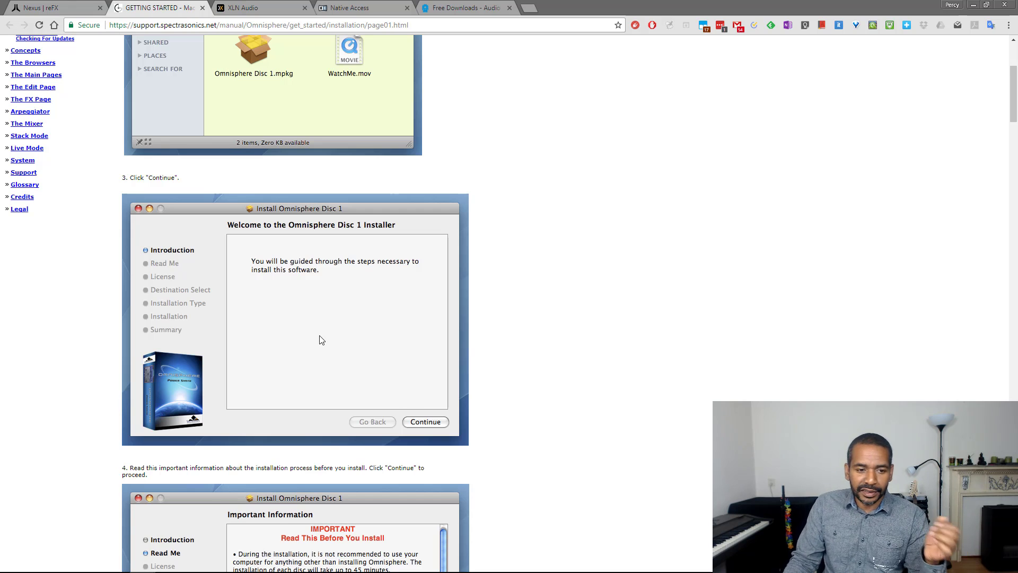
scroll(320, 341, "down", 1)
scroll(321, 340, "down", 1)
scroll(321, 340, "down", 1)
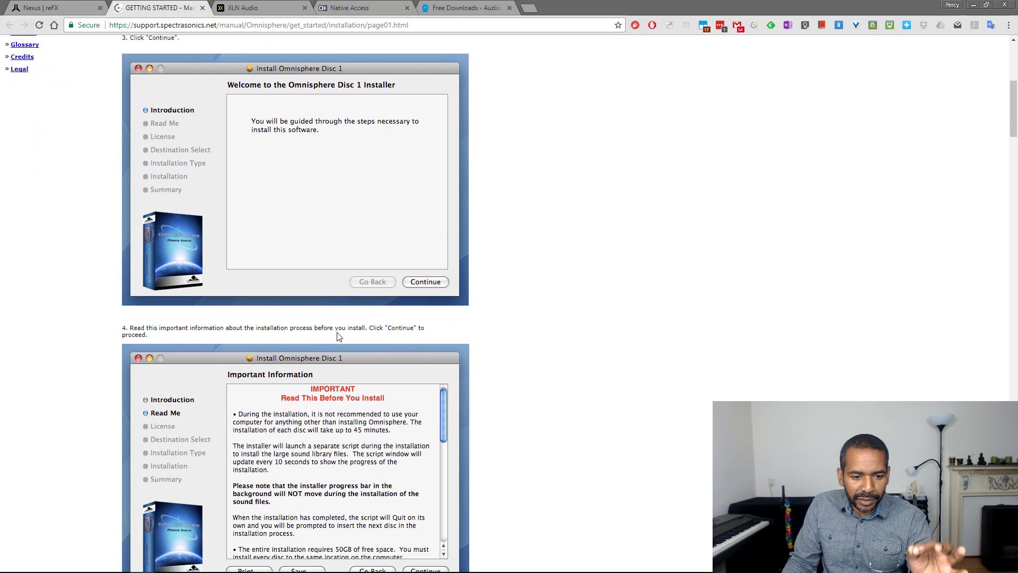
scroll(330, 411, "down", 3)
scroll(330, 411, "down", 5)
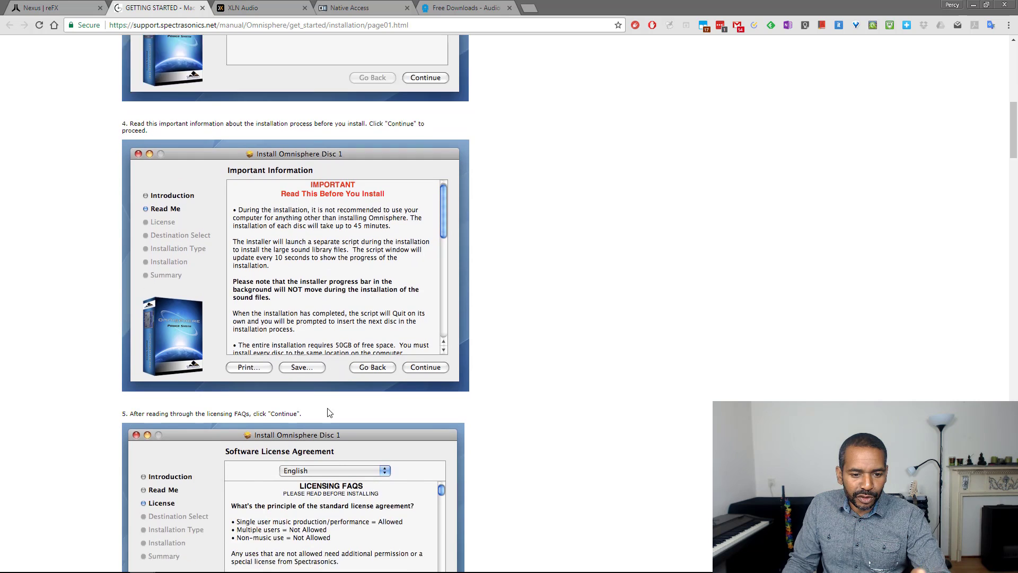
scroll(333, 399, "down", 3)
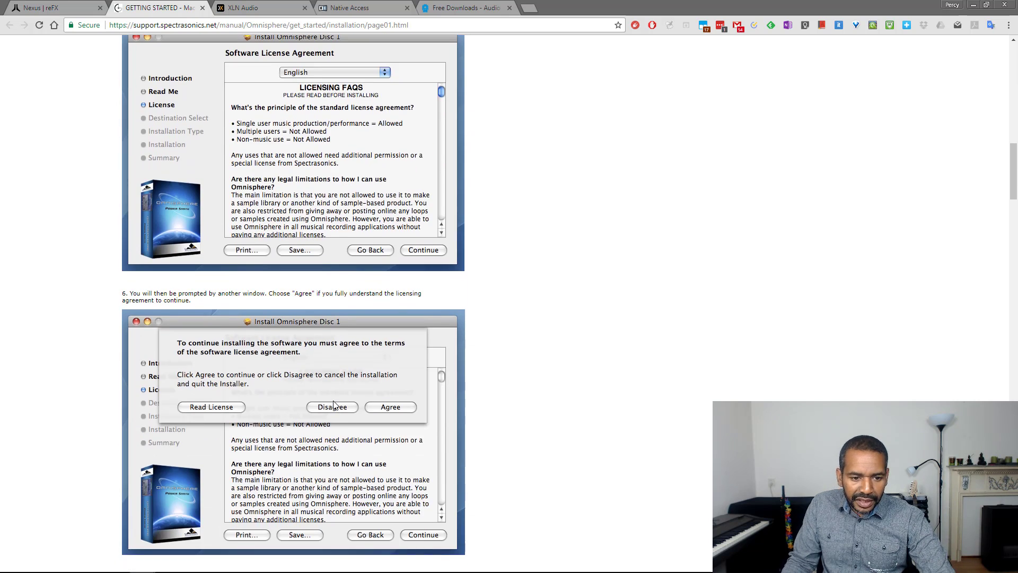
scroll(287, 422, "down", 4)
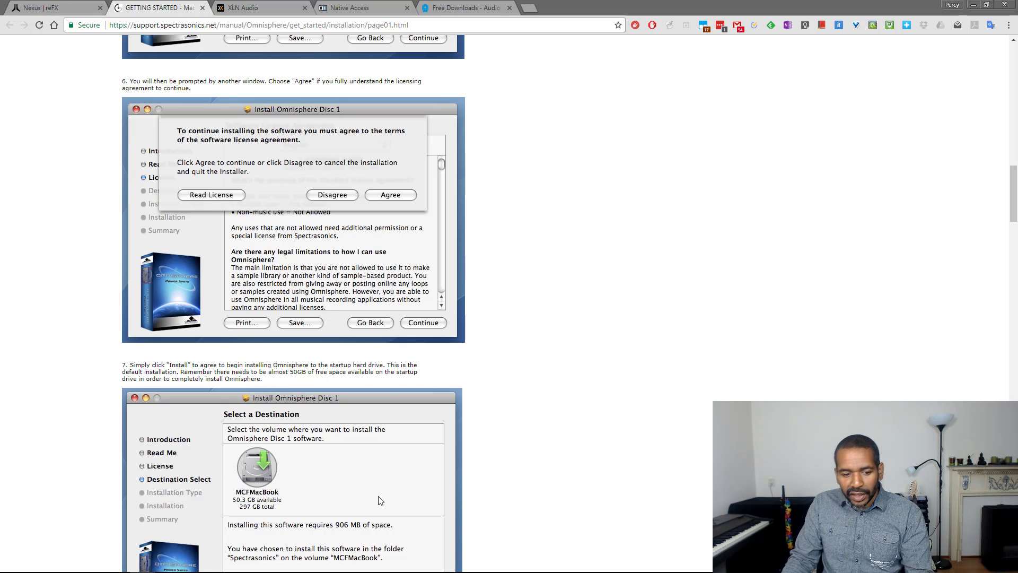
scroll(380, 500, "down", 2)
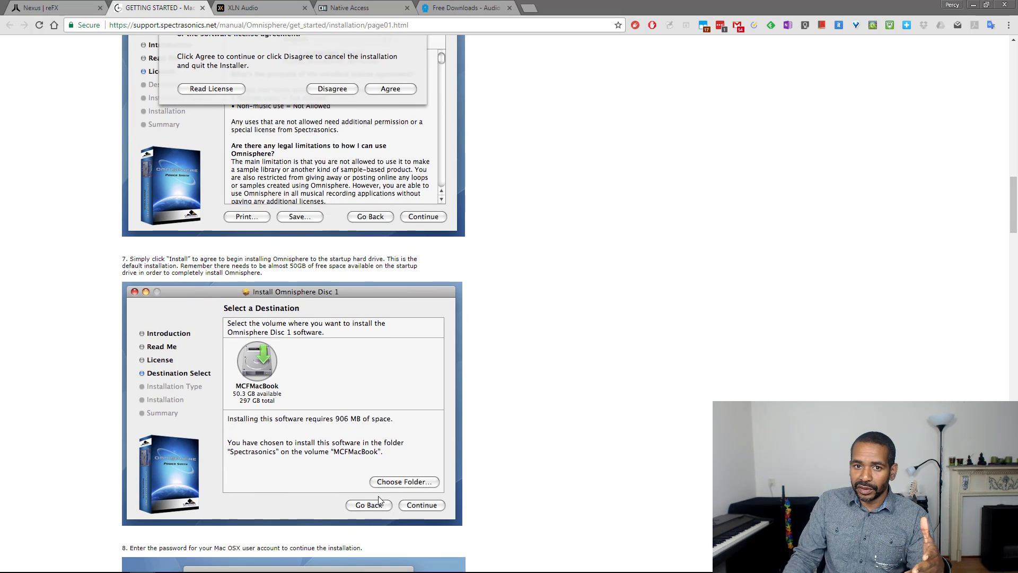
scroll(380, 499, "down", 7)
scroll(380, 490, "down", 5)
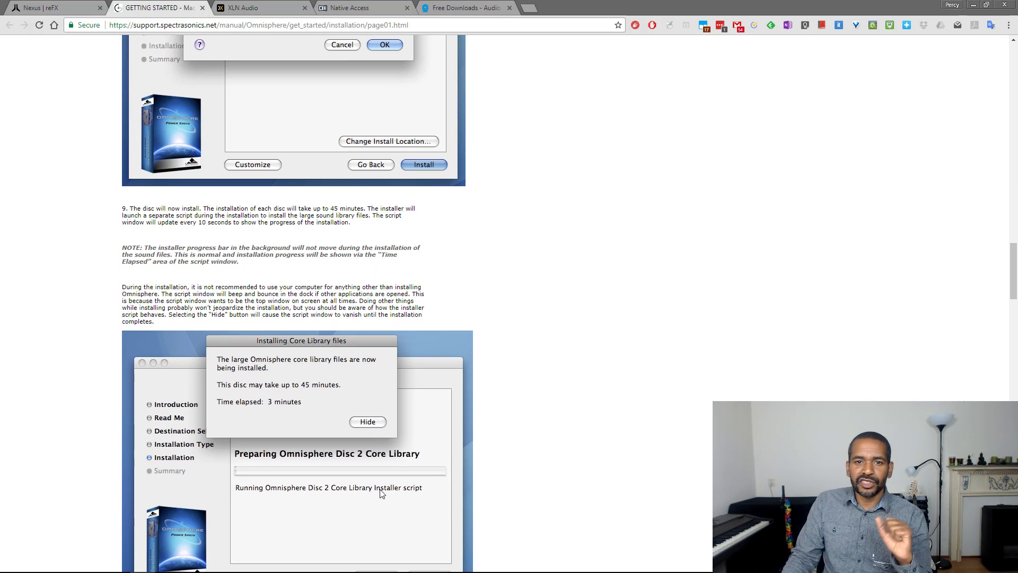
scroll(380, 492, "down", 8)
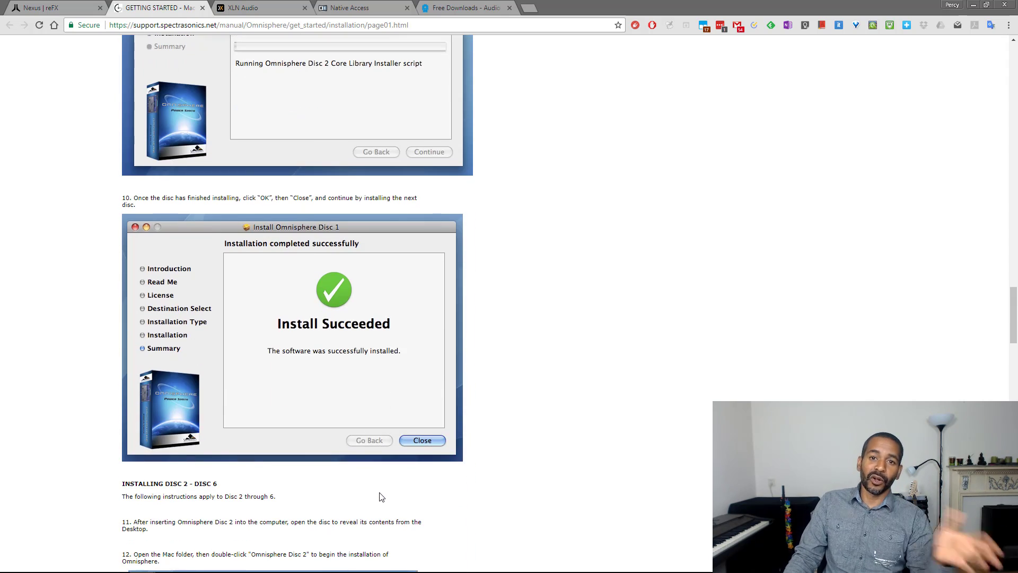
Step: Switch from the XLN Audio website to XLN Online Installer and check the Addictive Keys installation path in its advanced options
left_click(250, 9)
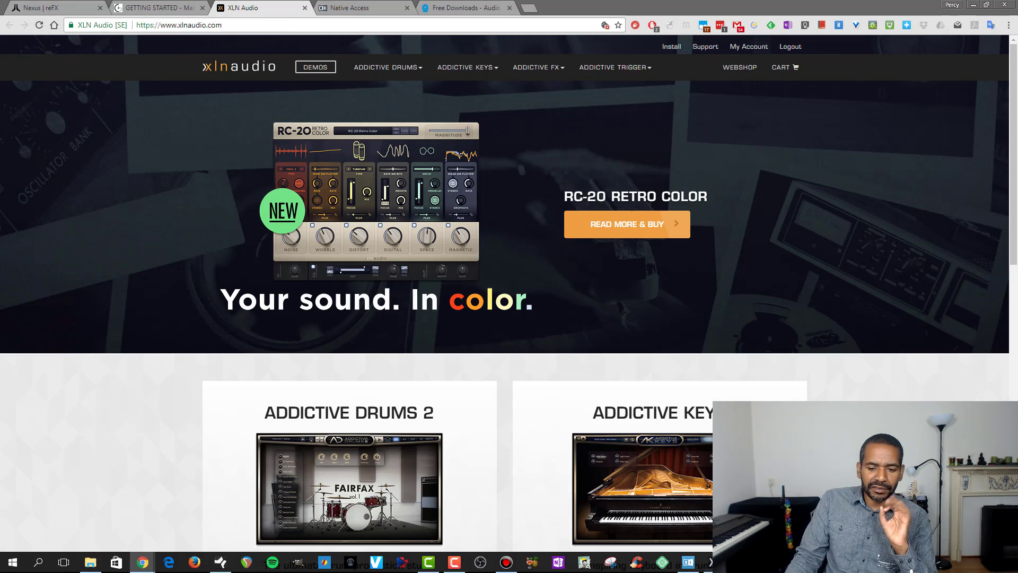
left_click(712, 562)
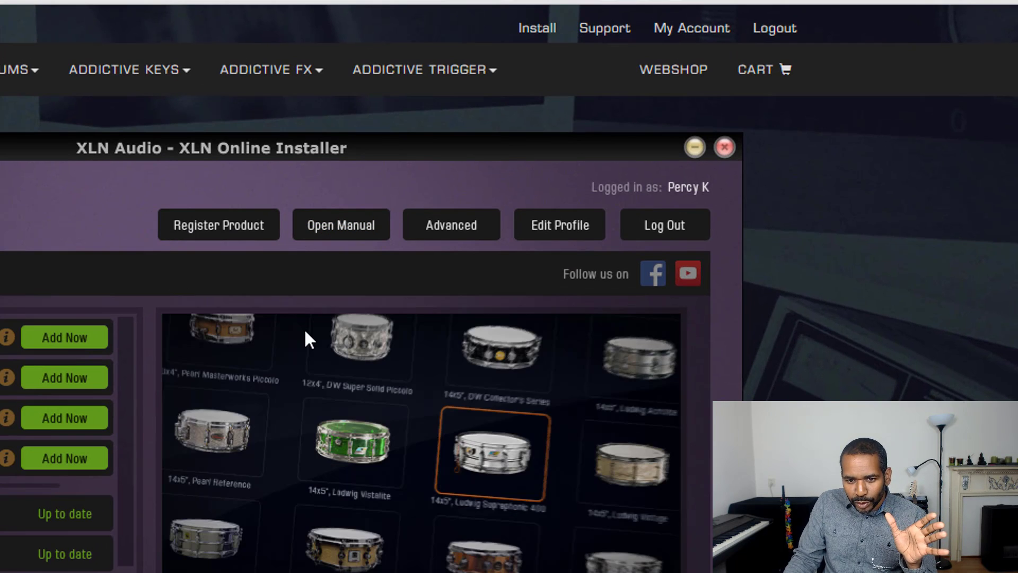
left_click(454, 233)
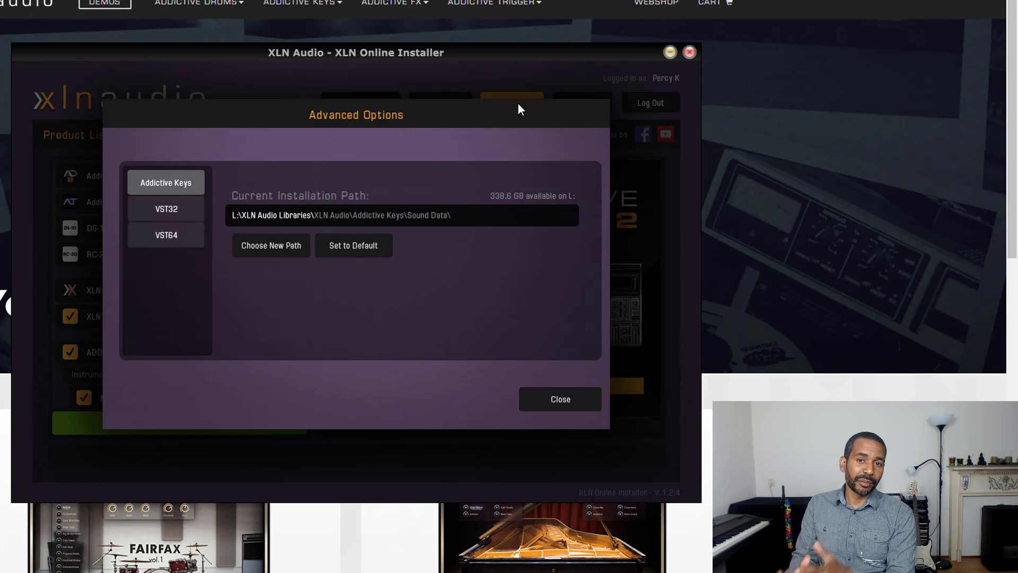
left_click(560, 408)
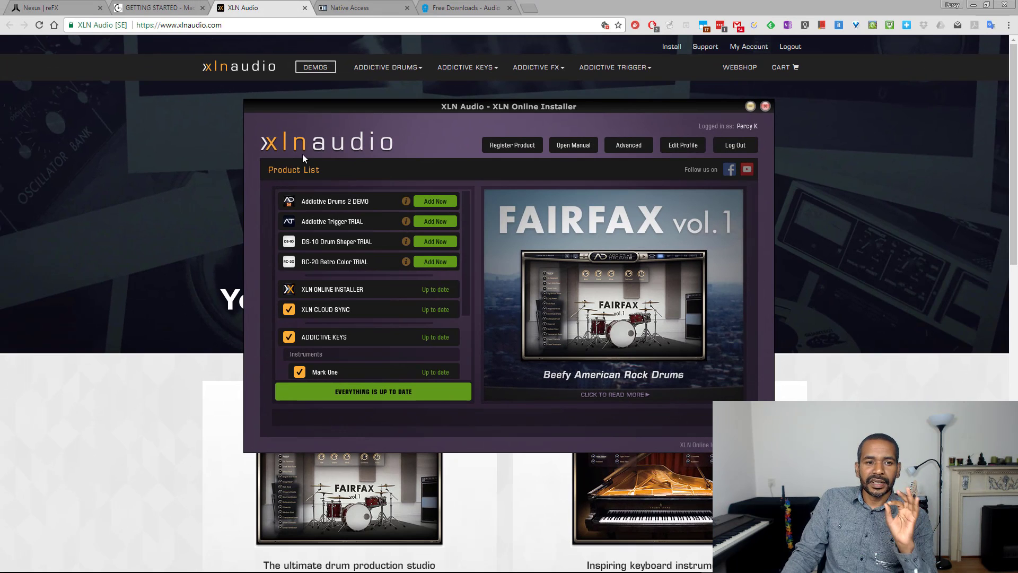
Step: Show the Native Access web page, switch to the Native Access app and look over its installed products
left_click(356, 9)
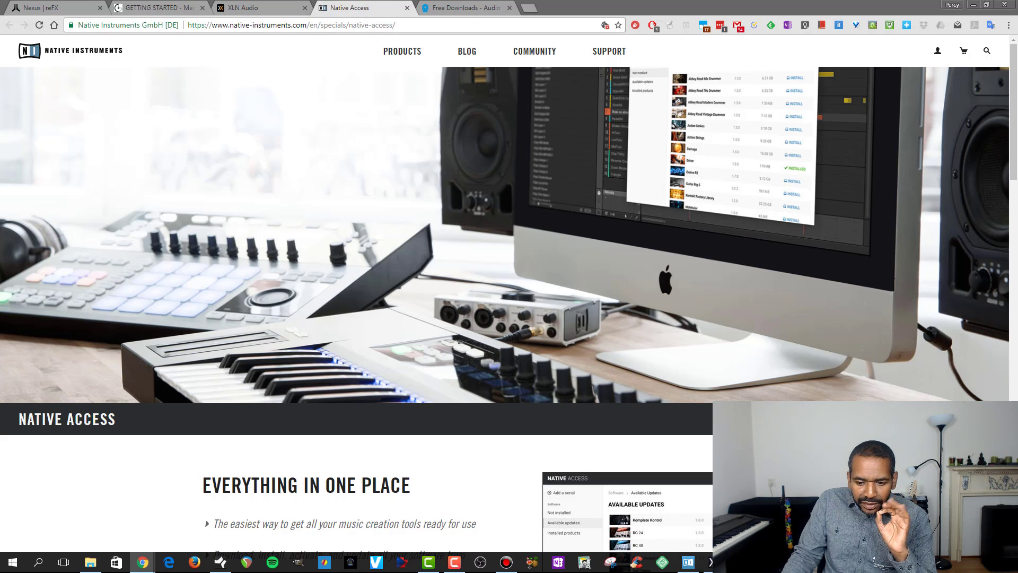
left_click(688, 562)
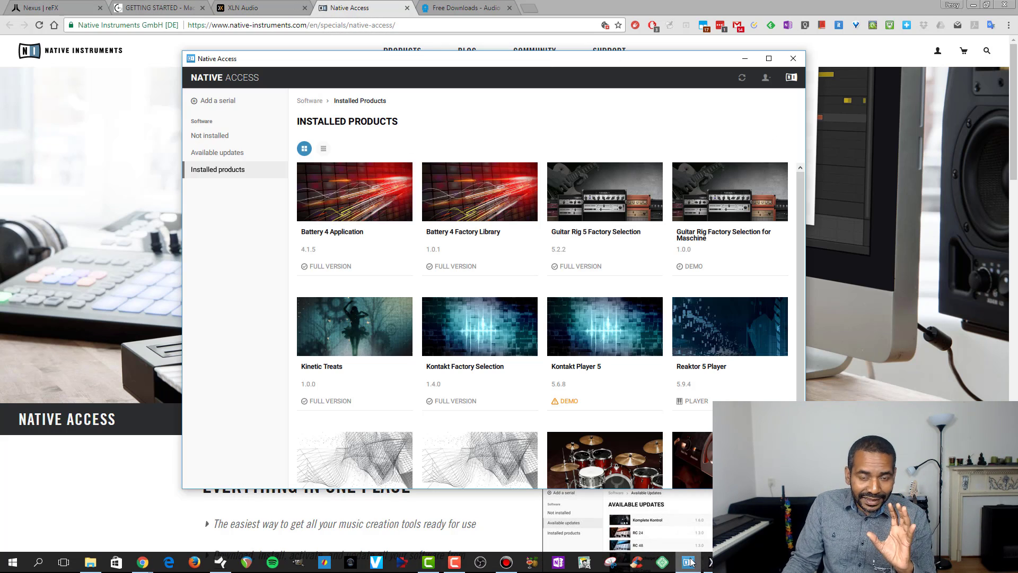
mouse_move(519, 221)
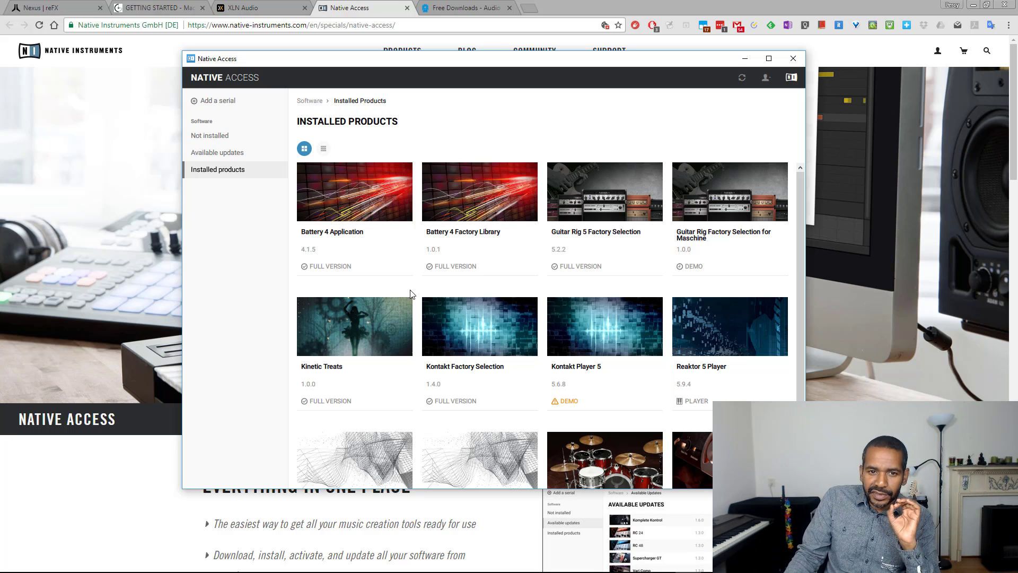
Step: View Audio Damage's free downloads page, switch to File Explorer and open the nested ADF04_RoughRider2 folders in Downloads
left_click(461, 7)
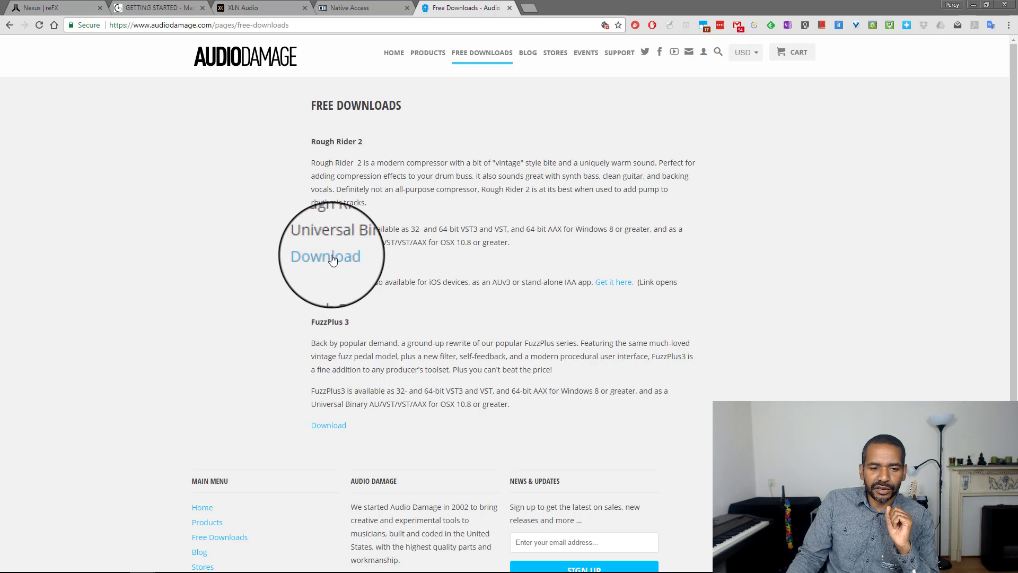
mouse_move(16, 570)
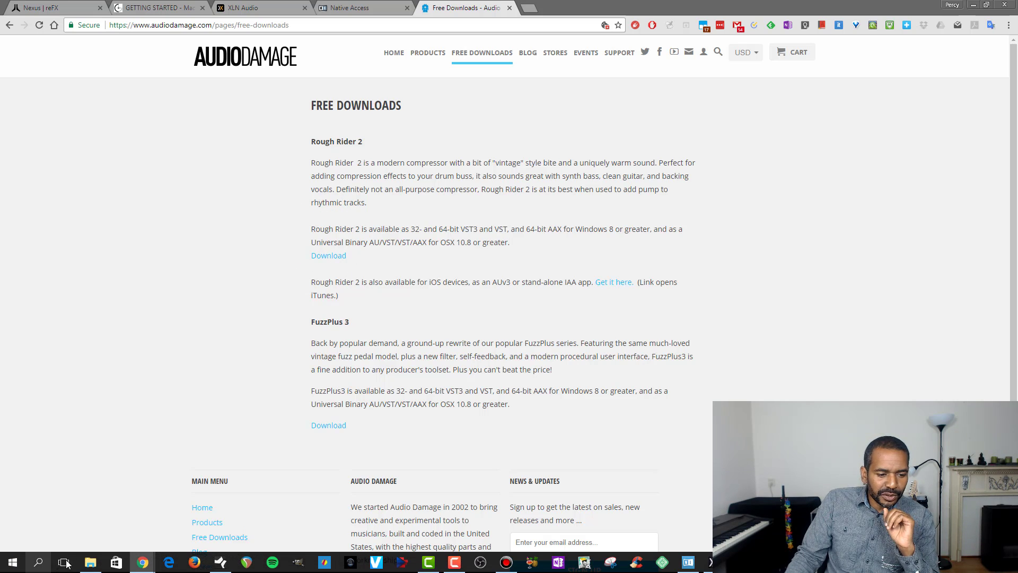
left_click(91, 563)
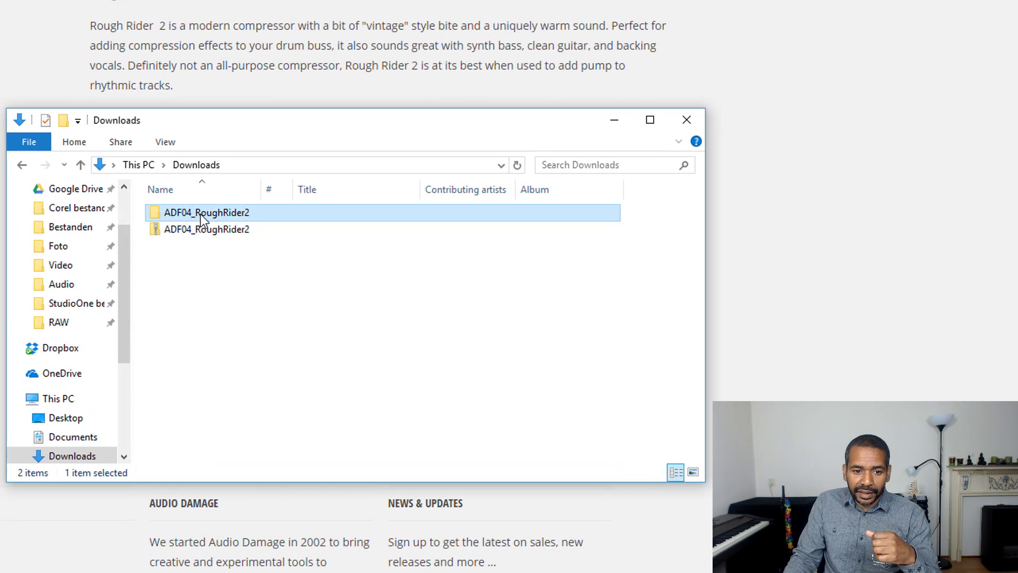
double_click(200, 213)
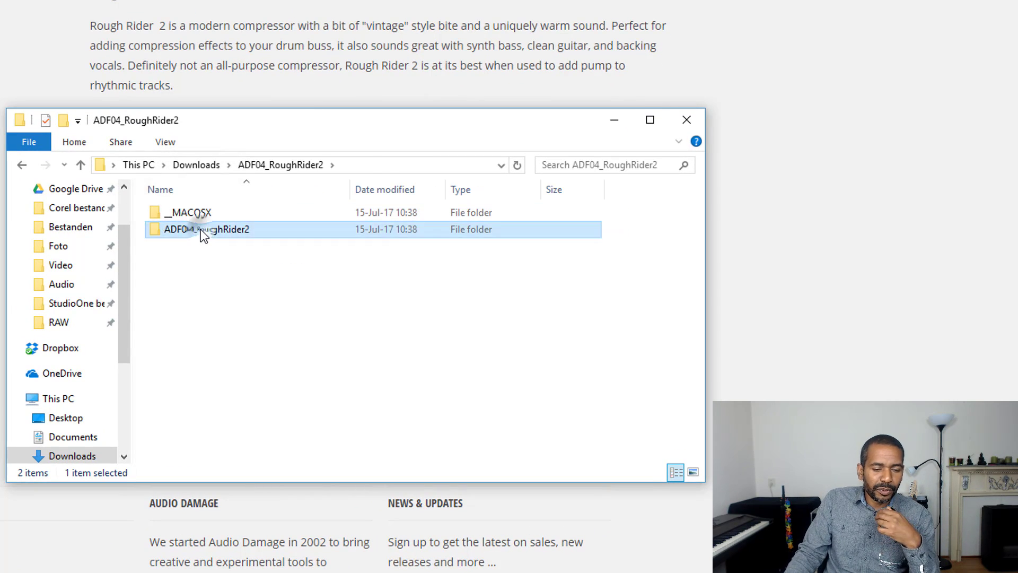
double_click(201, 229)
left_click(200, 229)
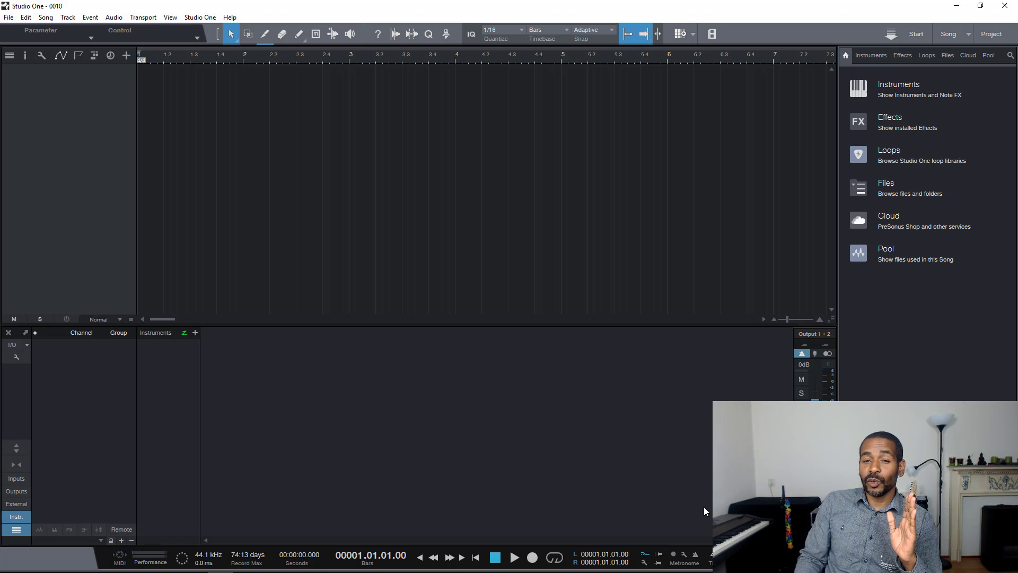
Step: Switch to Studio One and view the VST plug-in locations in its options
mouse_move(705, 572)
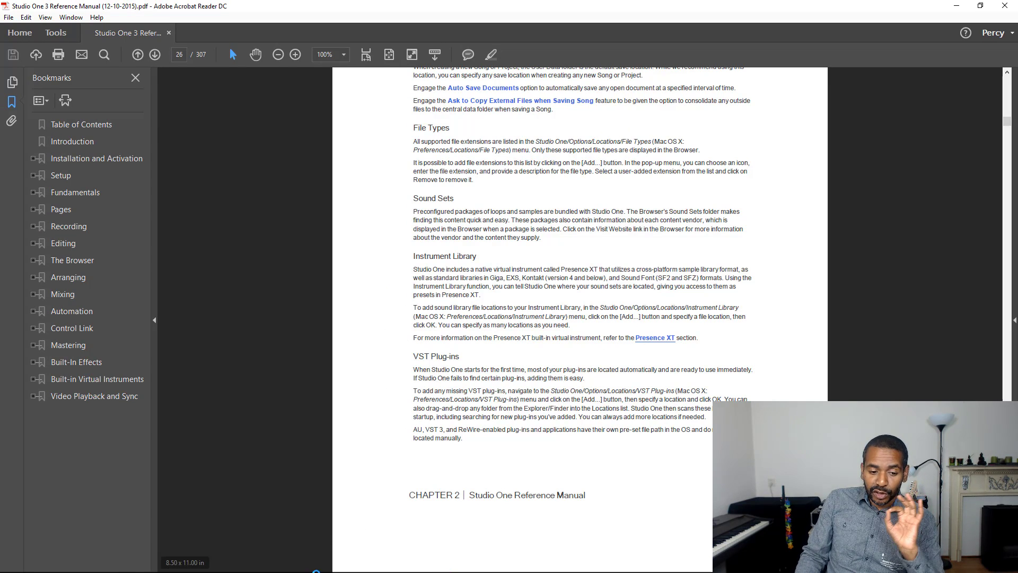
left_click(220, 562)
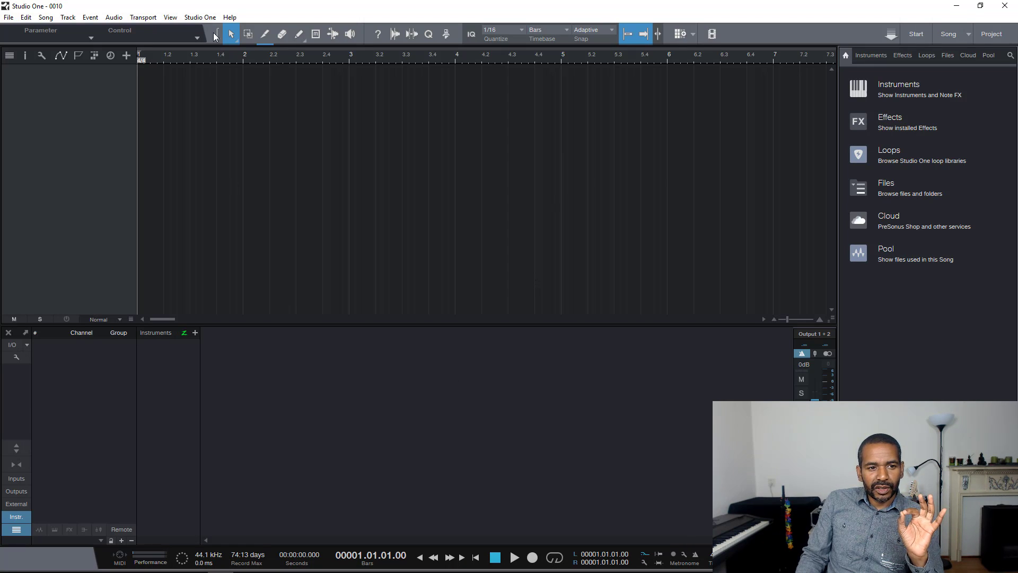
left_click(200, 18)
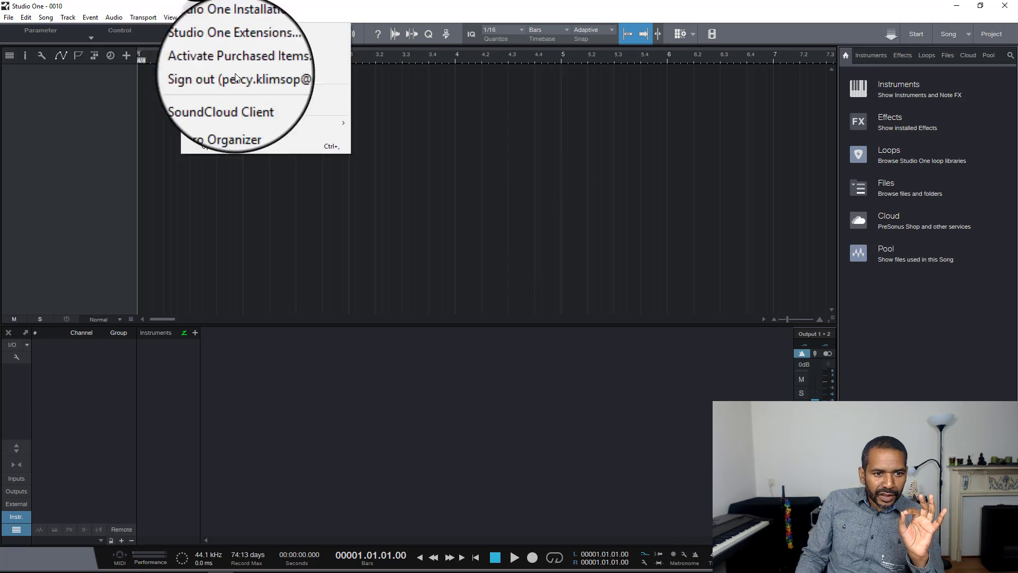
left_click(233, 148)
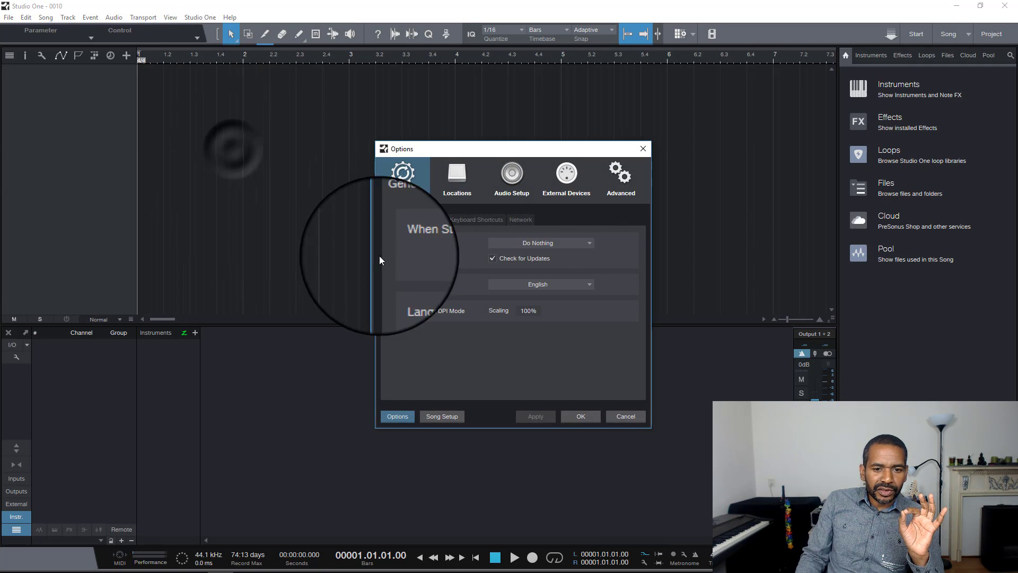
left_click(453, 175)
left_click(559, 219)
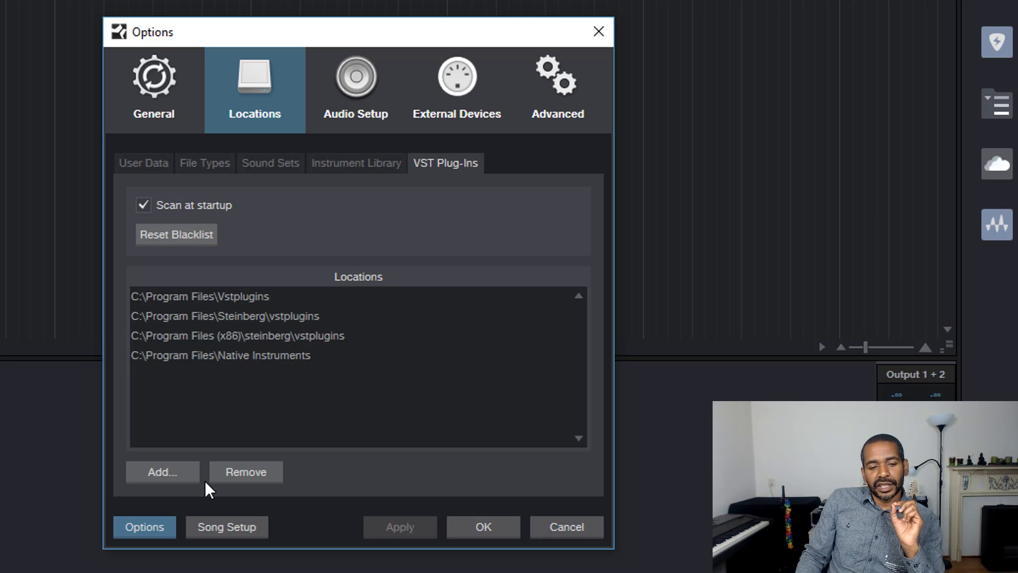
Step: Try adding the Addictive Keys folder from Documents as a VST plug-in location, cancelling both the folder selection and the options
left_click(160, 470)
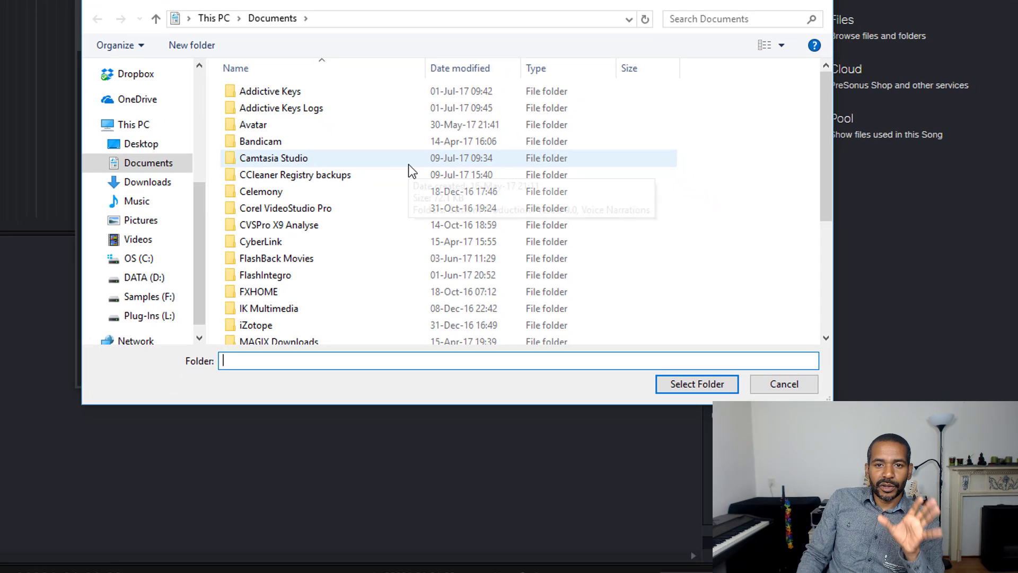
left_click(278, 93)
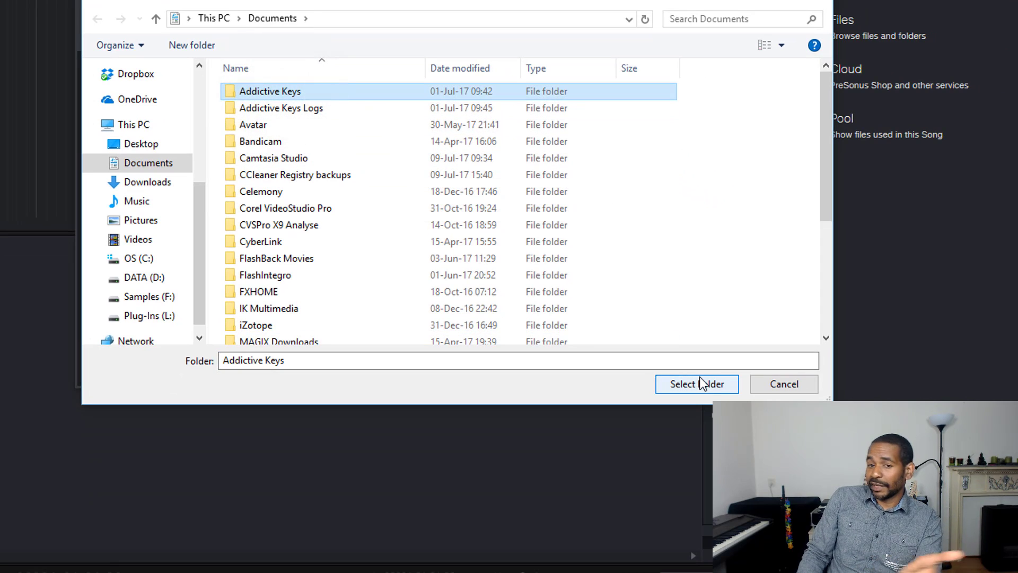
left_click(783, 384)
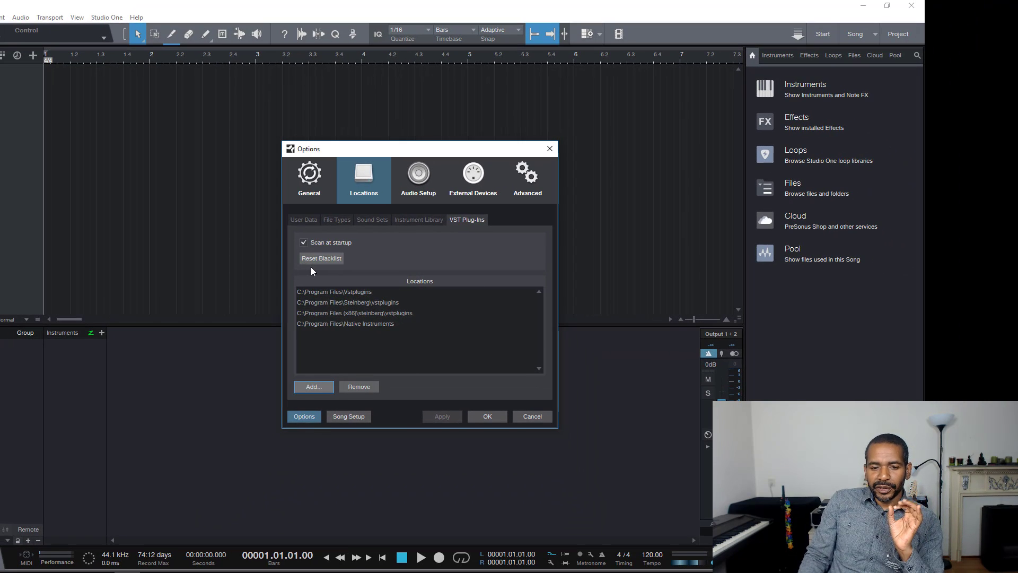
left_click(521, 416)
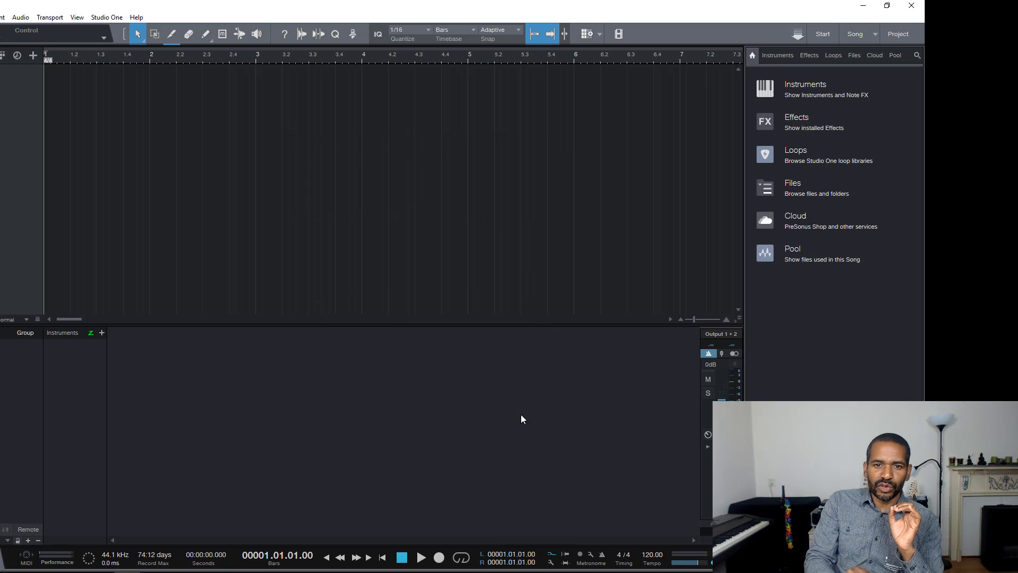